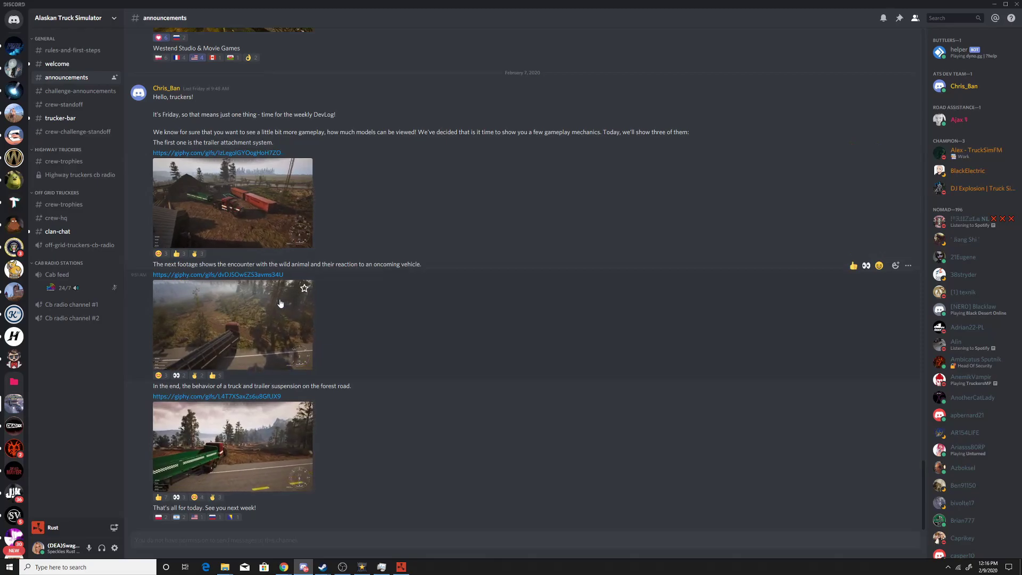
{"action": "scroll", "coordinate": [280, 304], "scroll_direction": "up", "scroll_amount": 3}
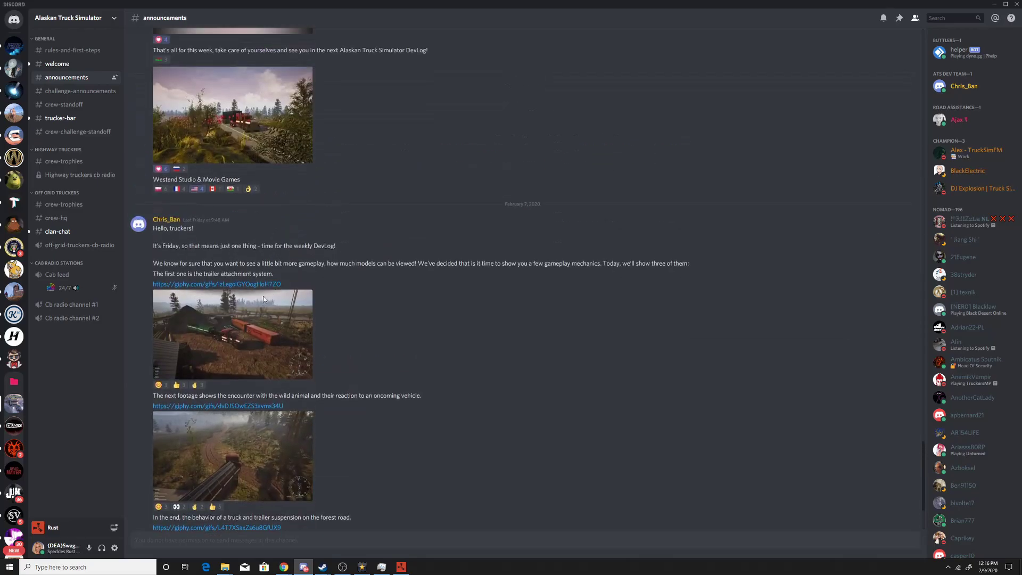
{"action": "scroll", "coordinate": [280, 304], "scroll_direction": "up", "scroll_amount": 2}
{"action": "scroll", "coordinate": [240, 359], "scroll_direction": "down", "scroll_amount": 5}
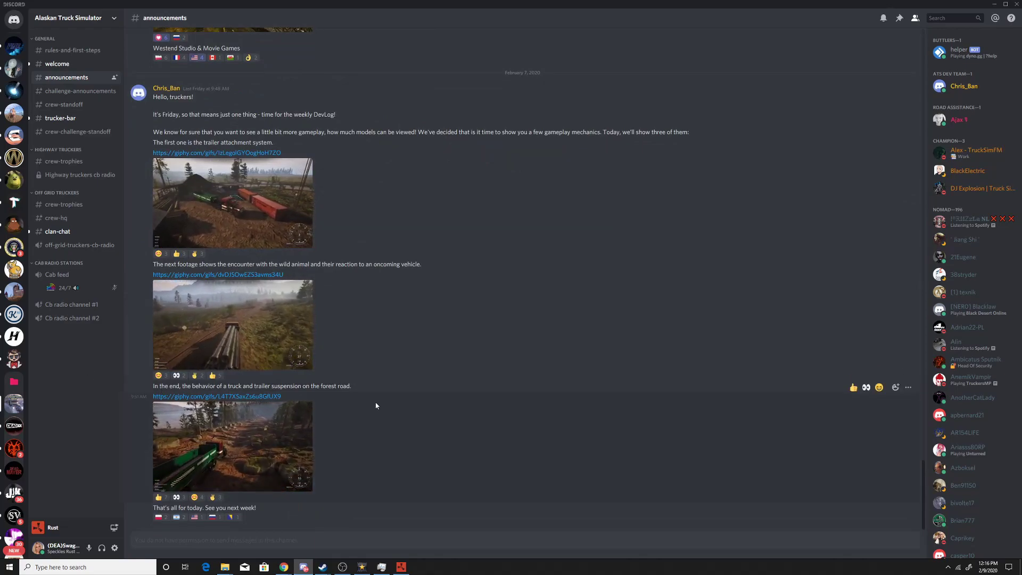
{"action": "scroll", "coordinate": [376, 405], "scroll_direction": "up", "scroll_amount": 4}
{"action": "scroll", "coordinate": [351, 384], "scroll_direction": "up", "scroll_amount": 2}
{"action": "scroll", "coordinate": [352, 383], "scroll_direction": "up", "scroll_amount": 4}
{"action": "scroll", "coordinate": [352, 351], "scroll_direction": "up", "scroll_amount": 2}
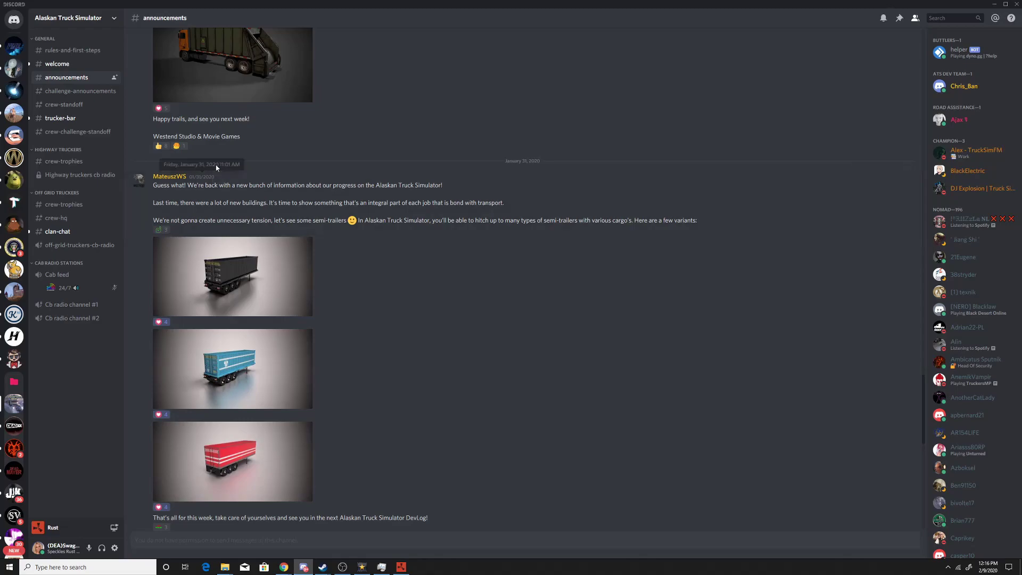
{"action": "scroll", "coordinate": [438, 160], "scroll_direction": "down", "scroll_amount": 5}
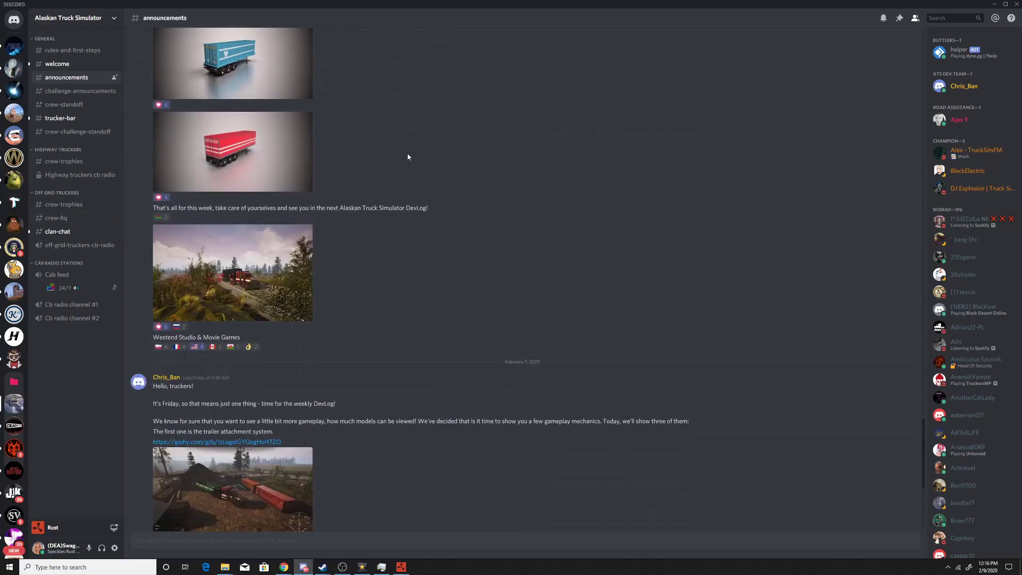
{"action": "scroll", "coordinate": [410, 149], "scroll_direction": "down", "scroll_amount": 5}
{"action": "mouse_move", "coordinate": [165, 122]}
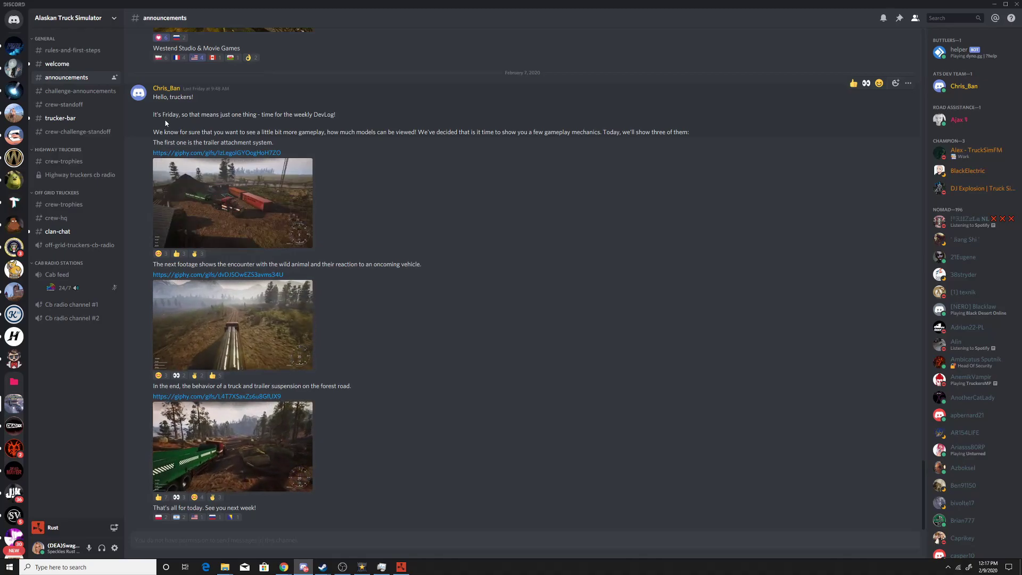
{"action": "left_click", "coordinate": [178, 208]}
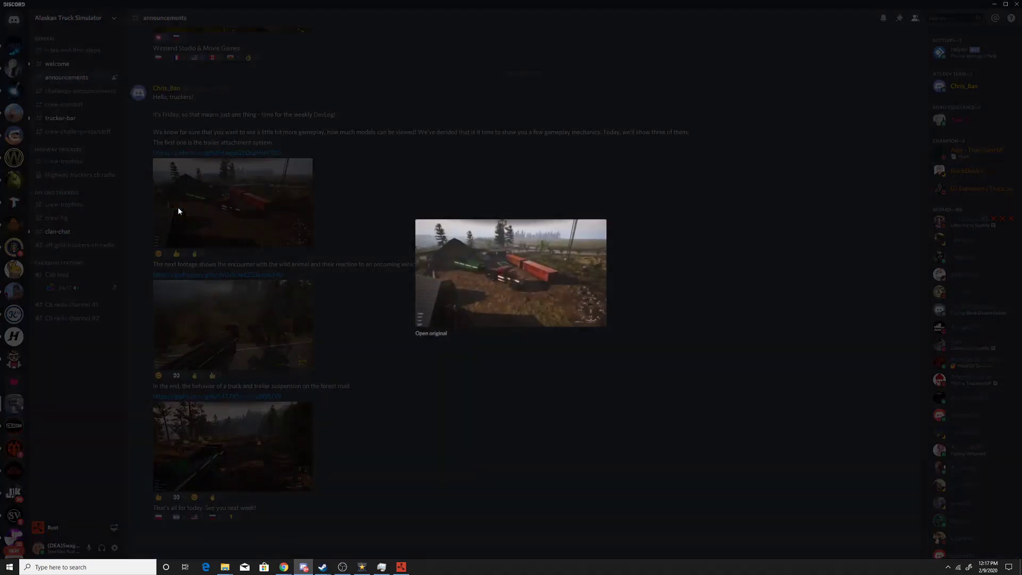
{"action": "left_click", "coordinate": [336, 236]}
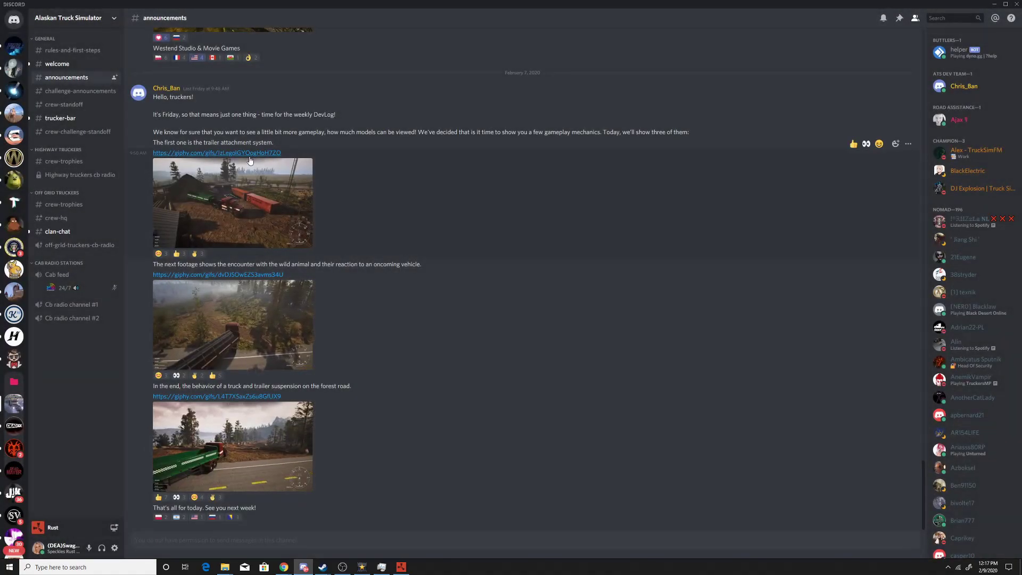
{"action": "left_click", "coordinate": [249, 154]}
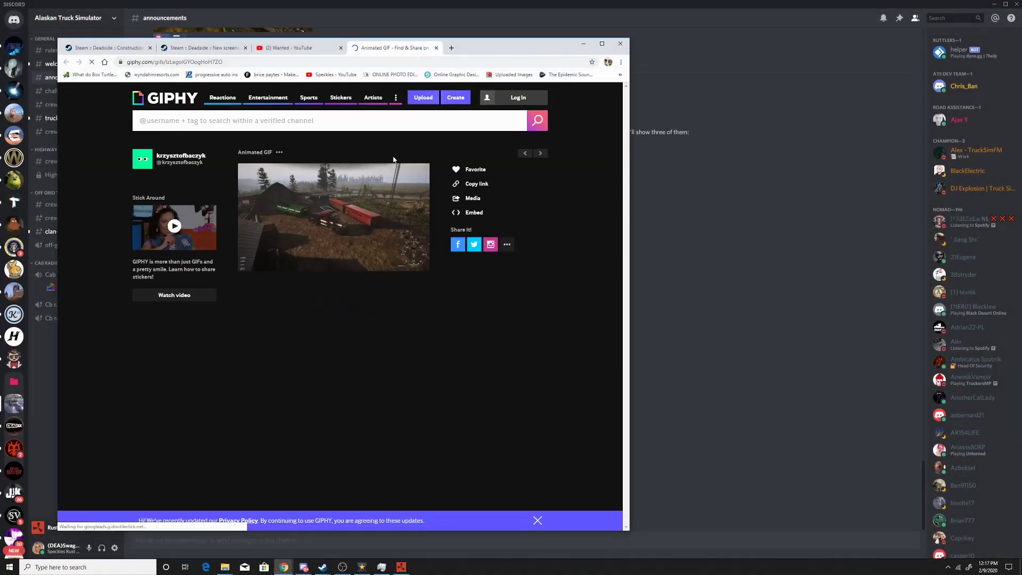
{"action": "scroll", "coordinate": [385, 187], "scroll_direction": "up", "scroll_amount": 1}
{"action": "mouse_move", "coordinate": [432, 355]}
{"action": "scroll", "coordinate": [386, 187], "scroll_direction": "up", "scroll_amount": 1}
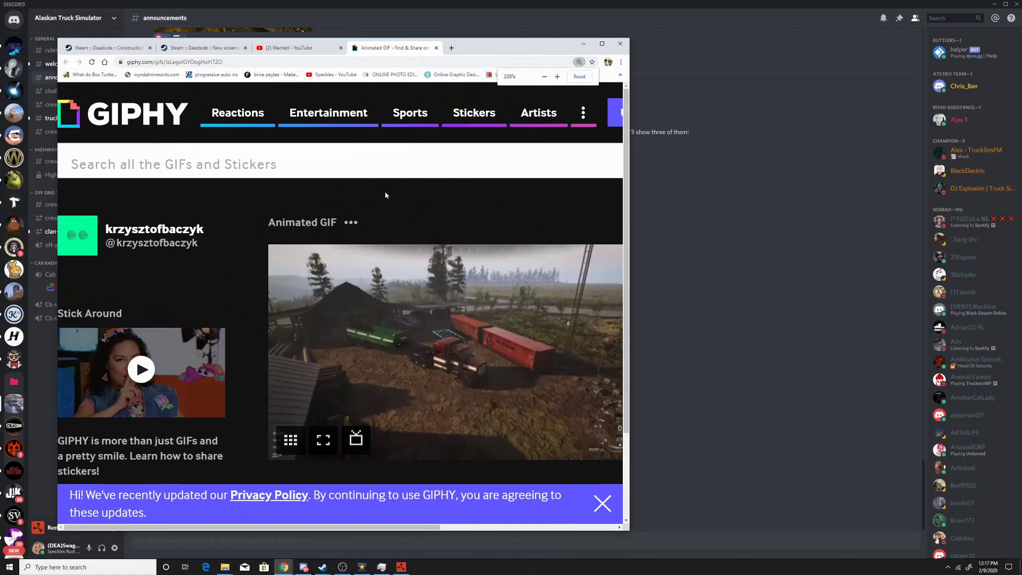
{"action": "key", "text": "ctrl+a"}
{"action": "left_click", "coordinate": [410, 190]}
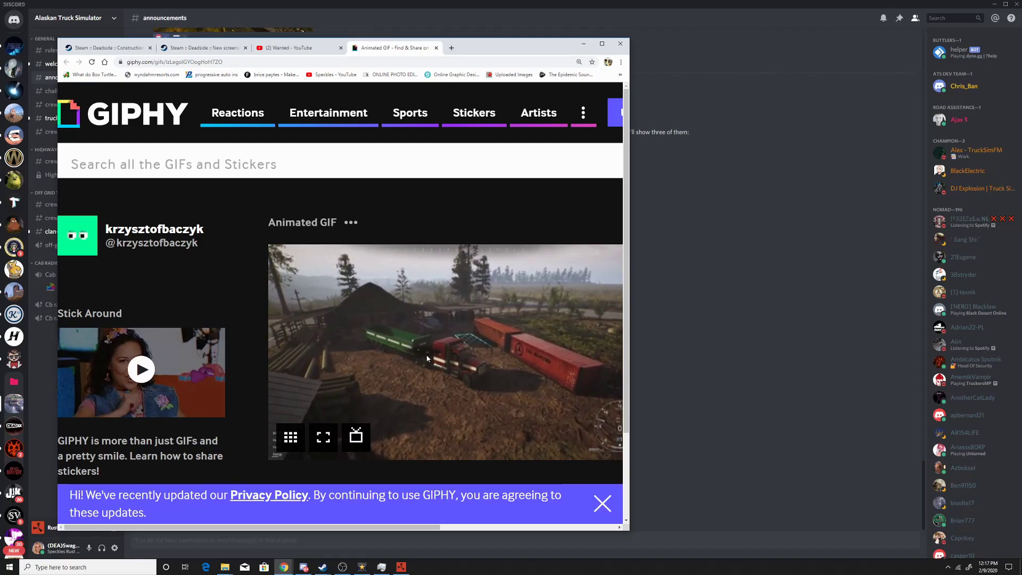
{"action": "left_click", "coordinate": [603, 503]}
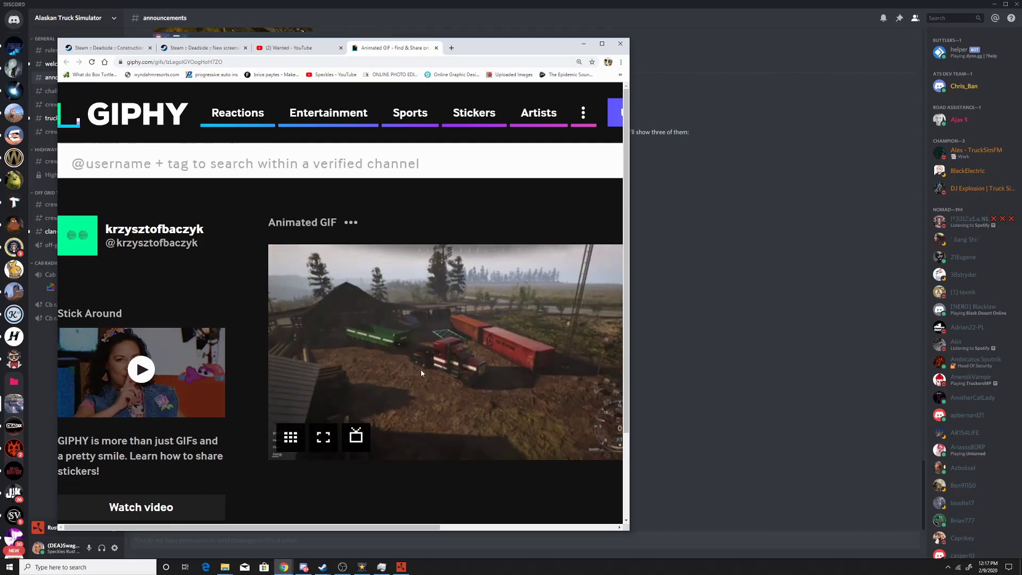
{"action": "left_click", "coordinate": [436, 48]}
{"action": "left_click", "coordinate": [719, 255]}
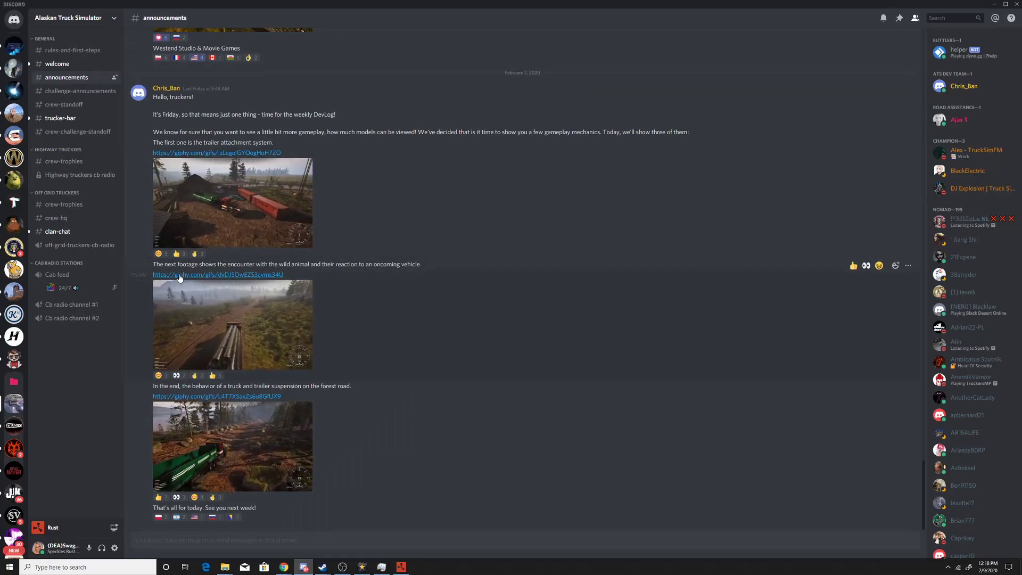
{"action": "left_click", "coordinate": [217, 275]}
{"action": "left_click_drag", "start_coordinate": [294, 527], "coordinate": [352, 526]}
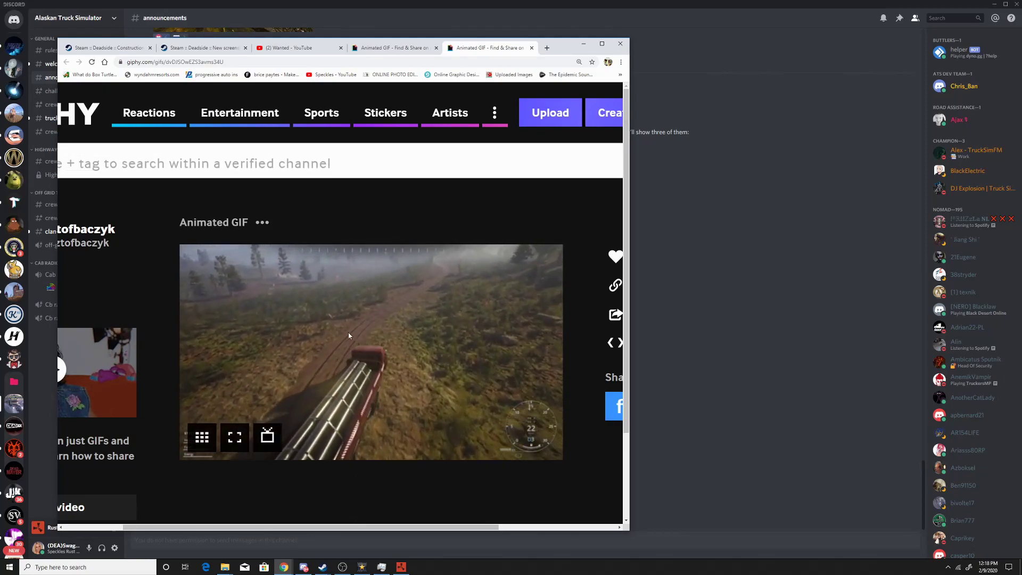
{"action": "mouse_move", "coordinate": [352, 385]}
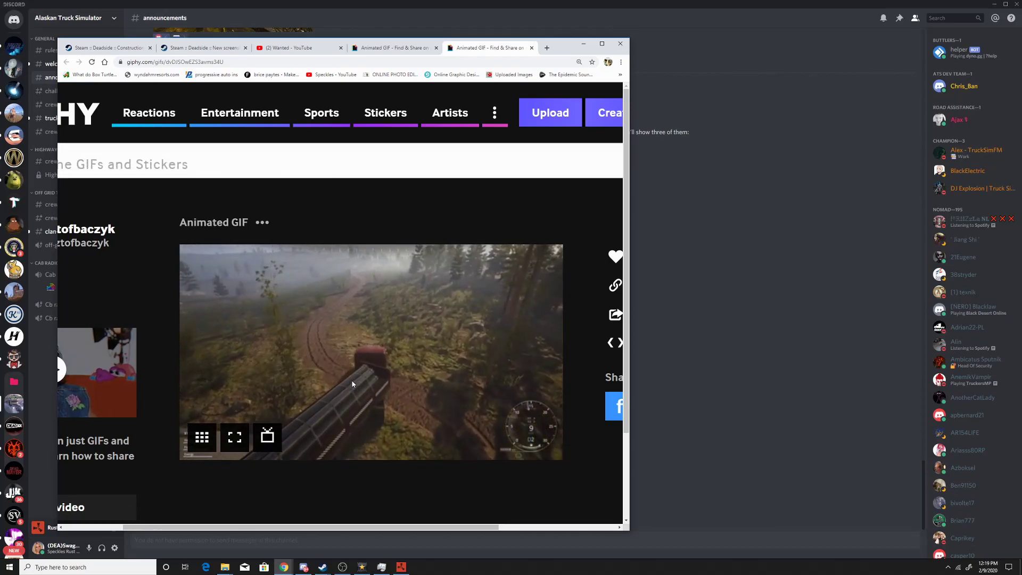
{"action": "scroll", "coordinate": [361, 364], "scroll_direction": "down", "scroll_amount": 1}
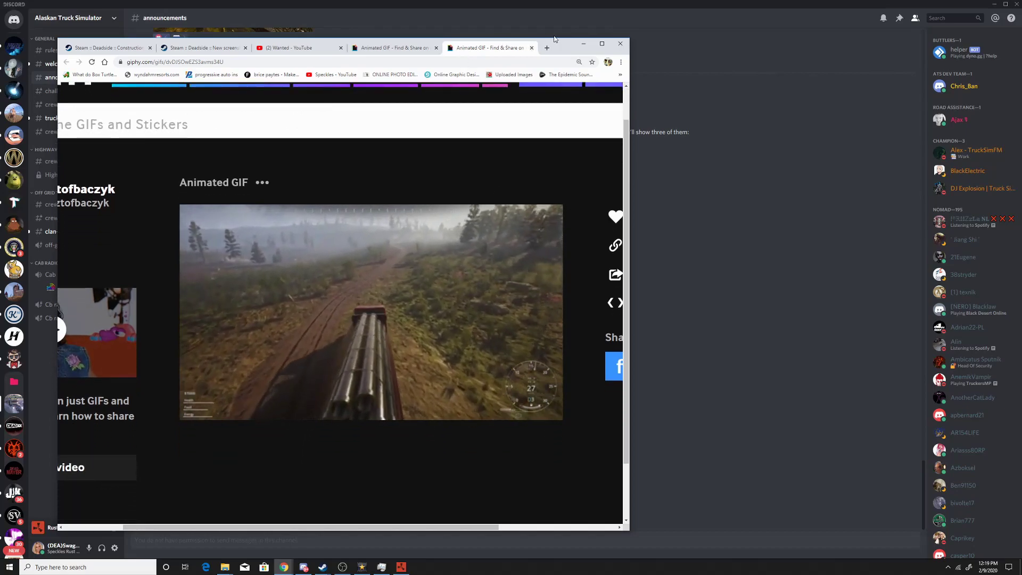
{"action": "left_click_drag", "start_coordinate": [582, 47], "coordinate": [640, 48]}
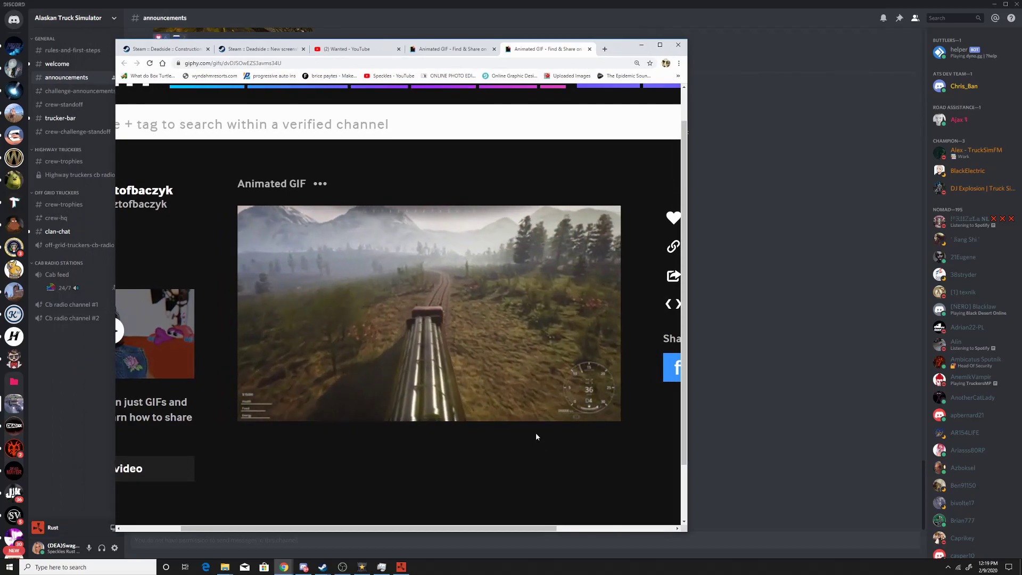
{"action": "mouse_move", "coordinate": [430, 359]}
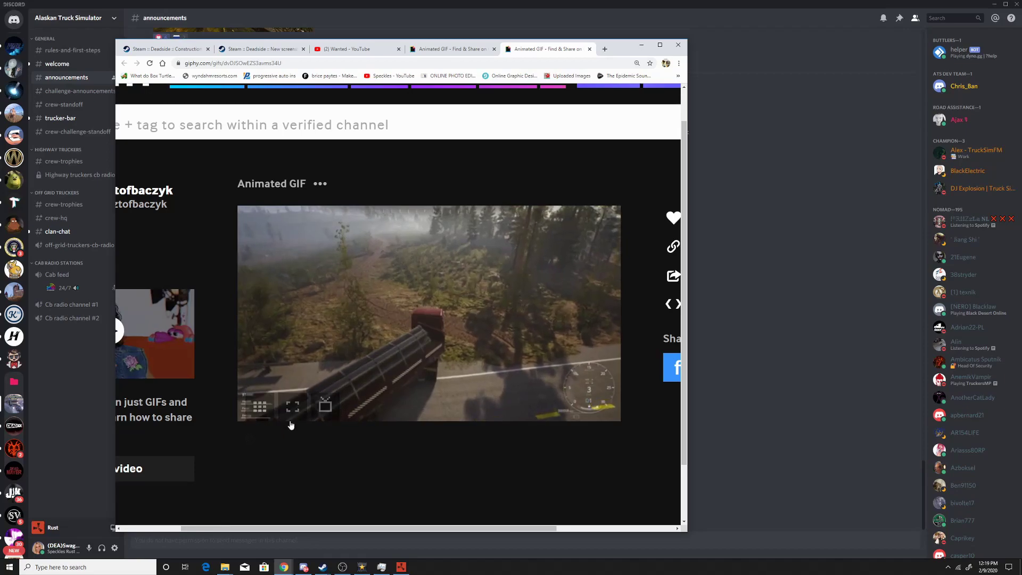
{"action": "key", "text": "ctrl+0"}
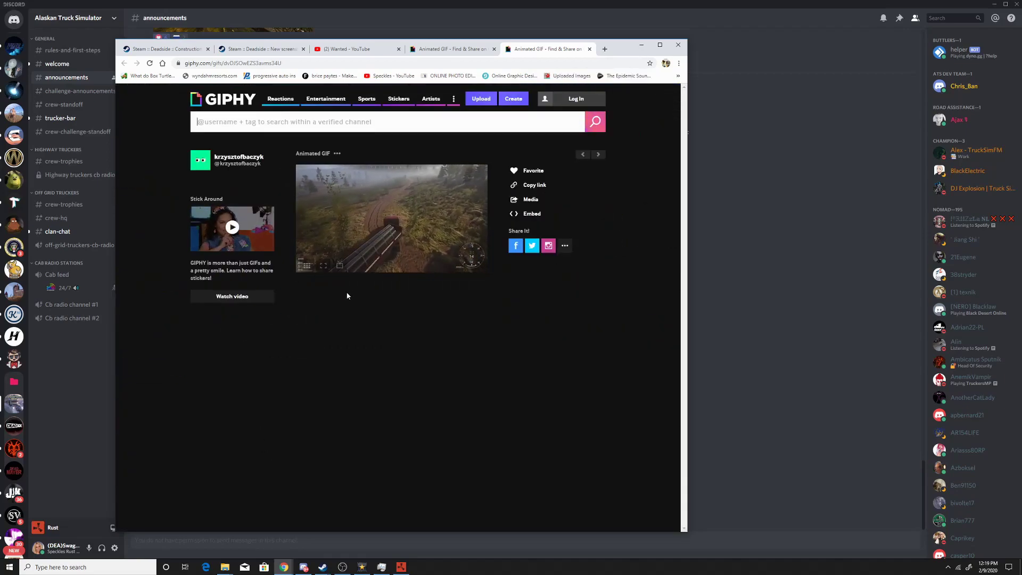
{"action": "scroll", "coordinate": [348, 293], "scroll_direction": "down", "scroll_amount": 5}
{"action": "scroll", "coordinate": [347, 292], "scroll_direction": "up", "scroll_amount": 6}
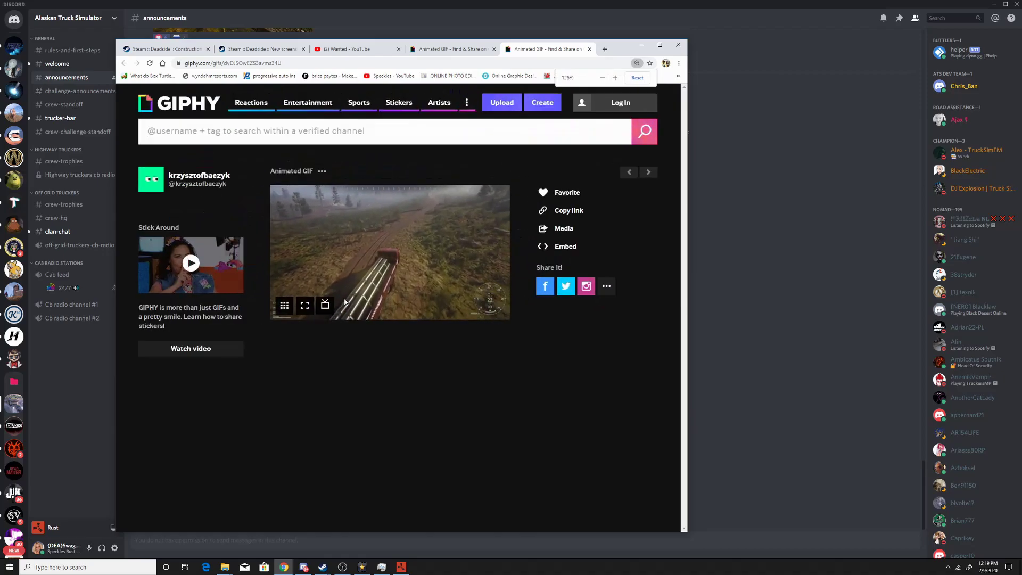
{"action": "scroll", "coordinate": [348, 297], "scroll_direction": "down", "scroll_amount": 1}
{"action": "left_click", "coordinate": [590, 50]}
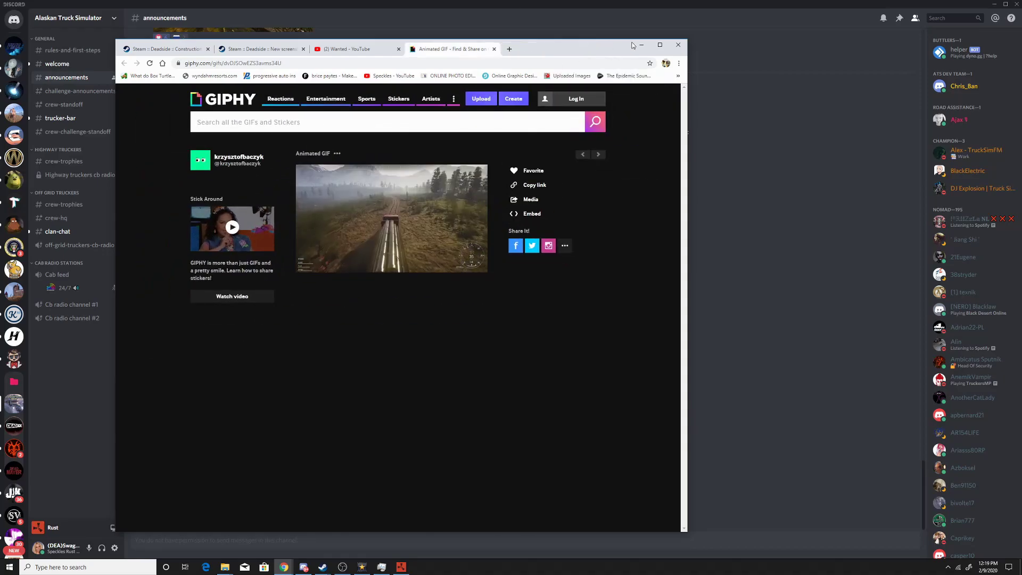
{"action": "left_click", "coordinate": [492, 49]}
{"action": "left_click", "coordinate": [639, 46]}
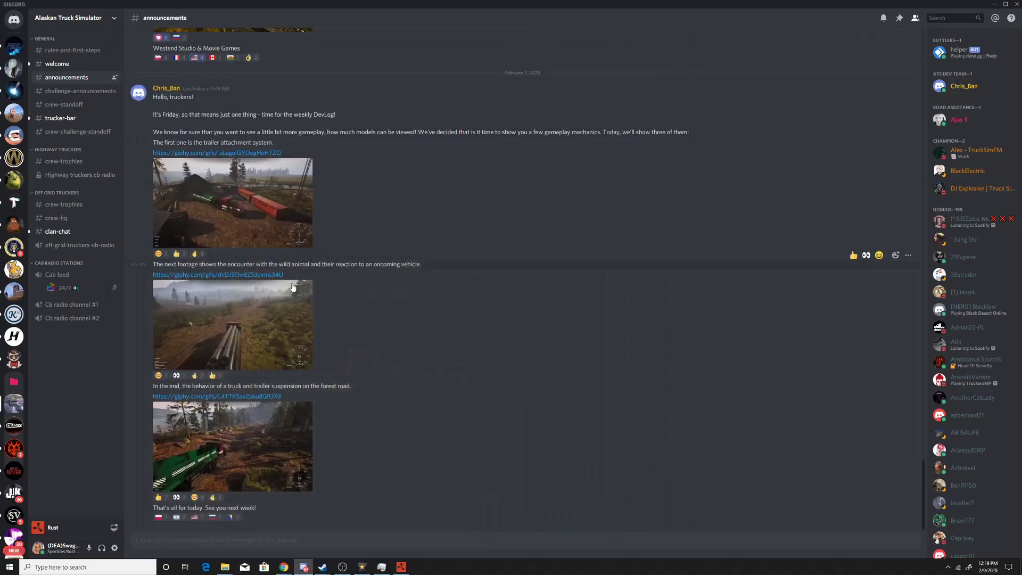
{"action": "mouse_move", "coordinate": [252, 385]}
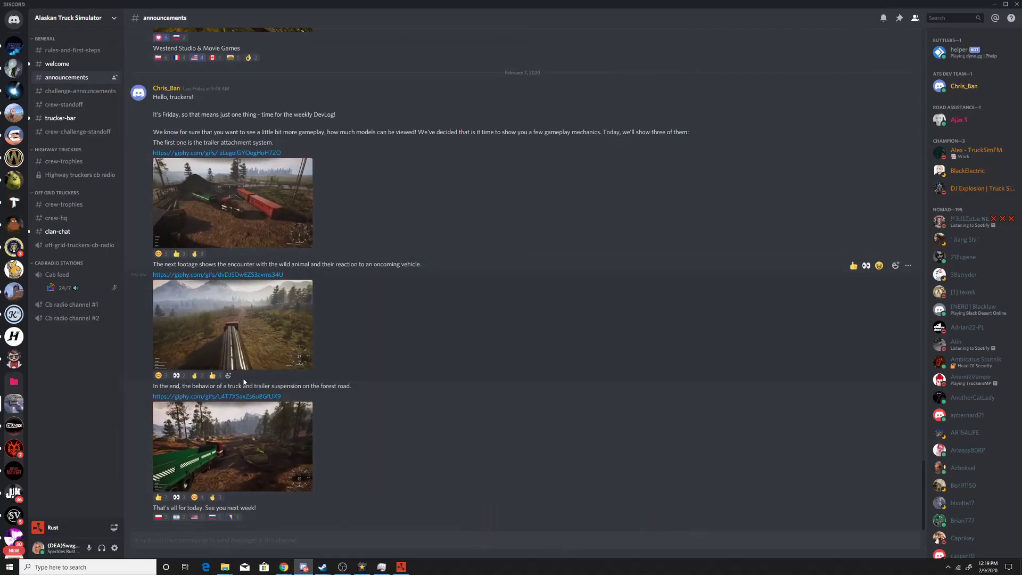
Watch the third gameplay GIF on Giphy, then minimize Chrome so Discord's devlog announcement shows.
{"action": "left_click", "coordinate": [258, 396]}
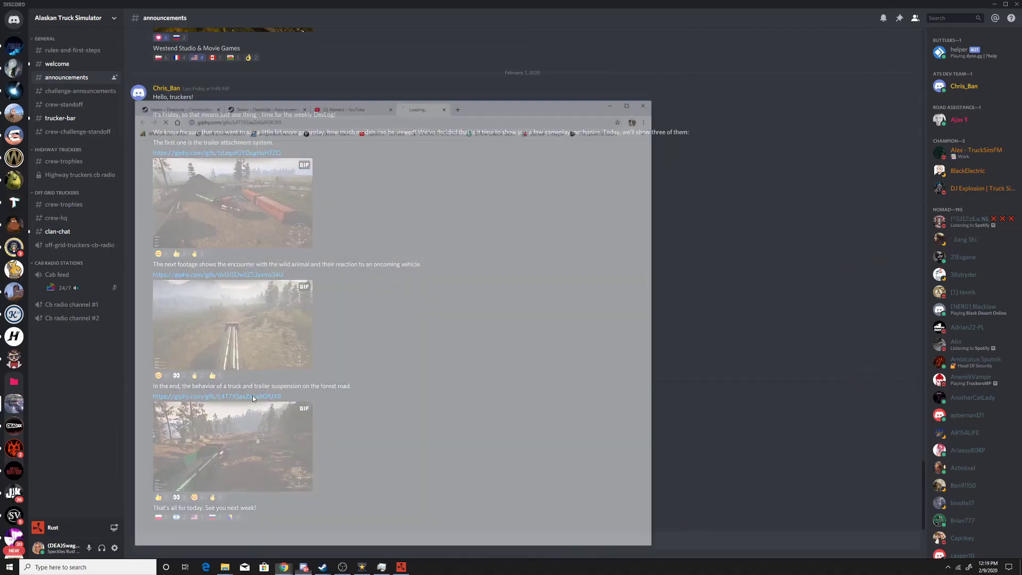
{"action": "mouse_move", "coordinate": [497, 244]}
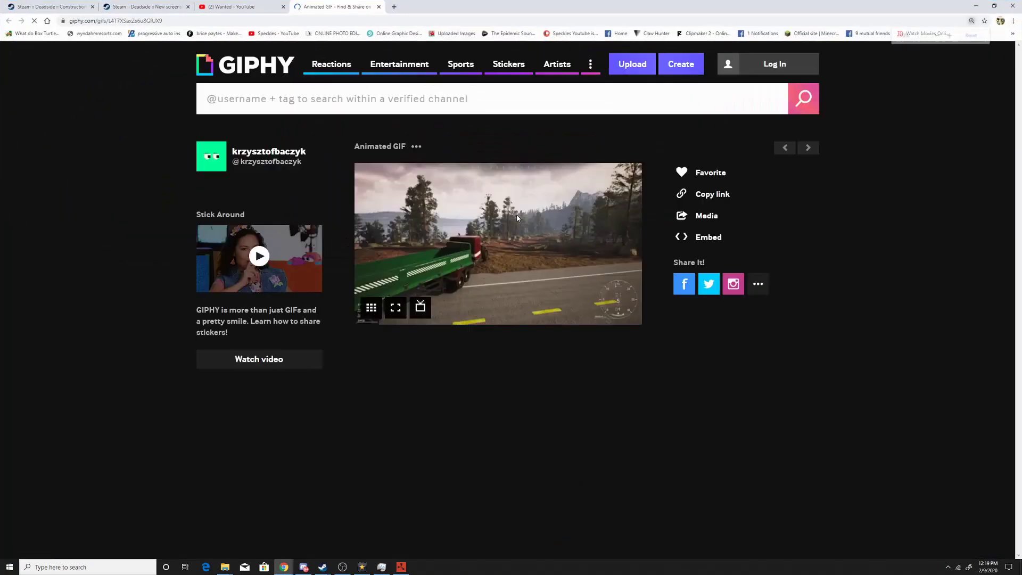
{"action": "scroll", "coordinate": [594, 157], "scroll_direction": "up", "scroll_amount": 5}
{"action": "scroll", "coordinate": [507, 239], "scroll_direction": "down", "scroll_amount": 2}
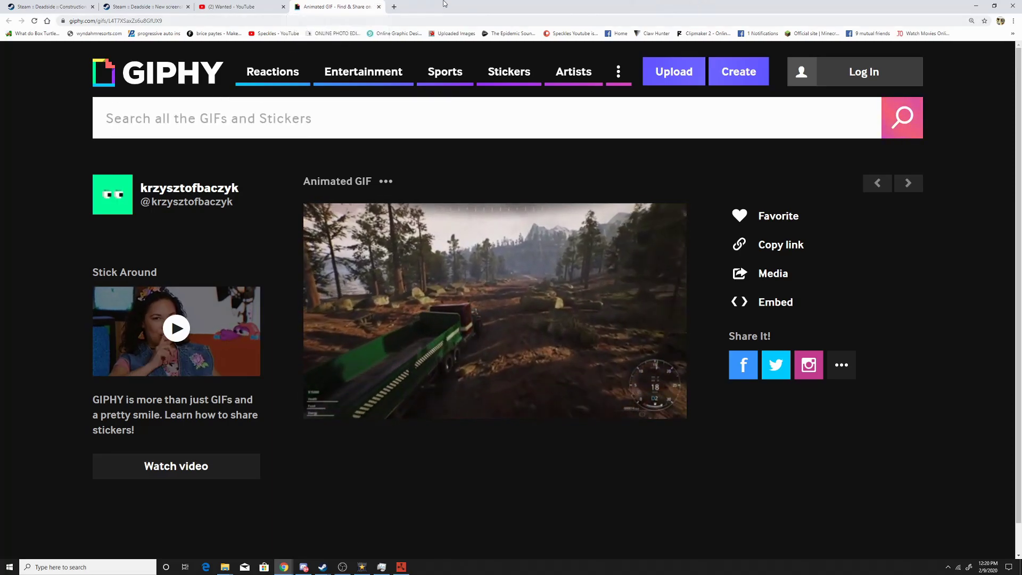
{"action": "left_click_drag", "start_coordinate": [372, 7], "coordinate": [415, 24]}
{"action": "left_click", "coordinate": [360, 18]}
{"action": "left_click", "coordinate": [651, 14]}
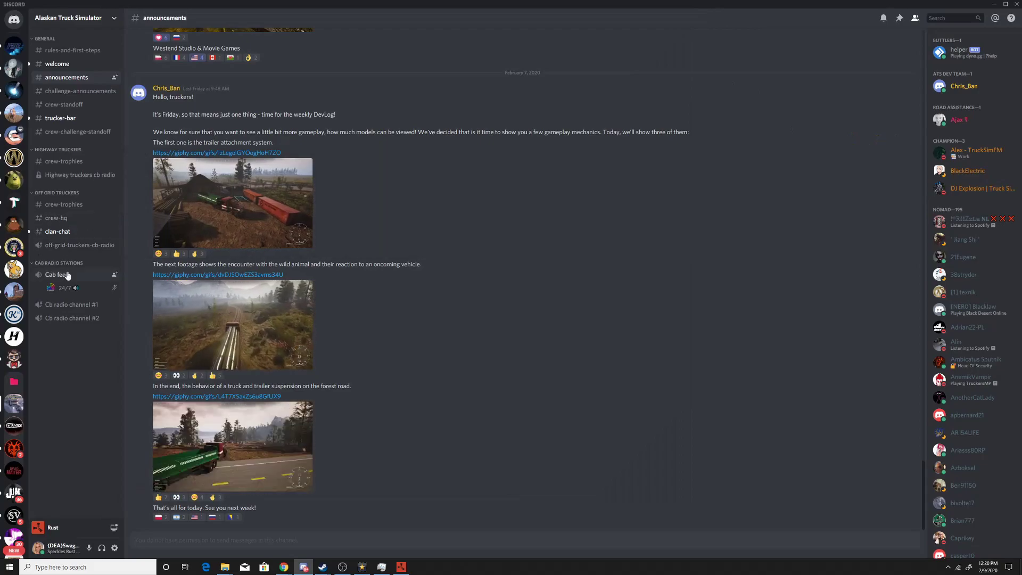
Browse the clan-chat, rules-and-first-steps and welcome channels in the server sidebar.
{"action": "right_click", "coordinate": [943, 312]}
{"action": "left_click", "coordinate": [832, 103]}
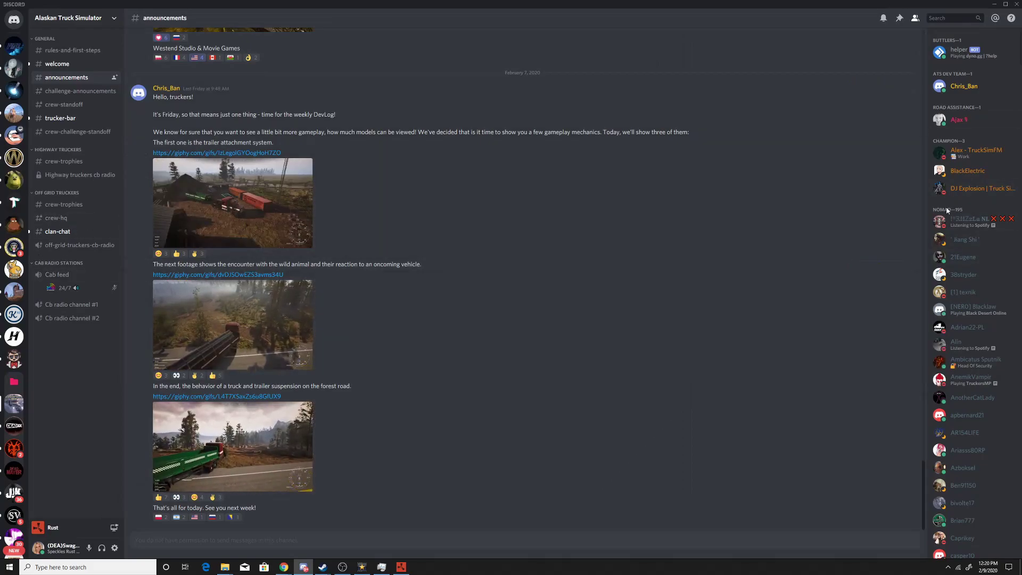
{"action": "left_click", "coordinate": [58, 230]}
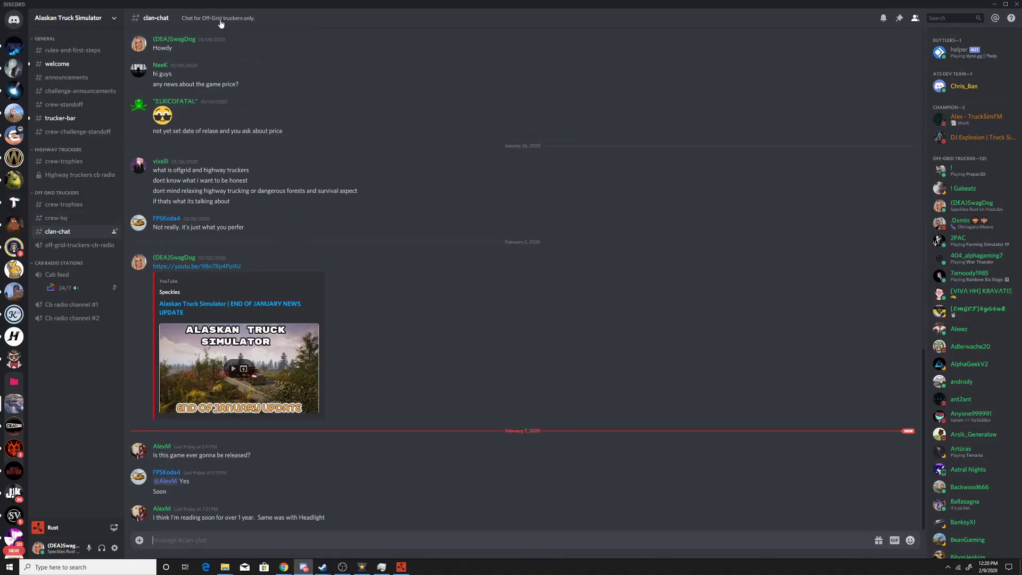
{"action": "left_click", "coordinate": [76, 50]}
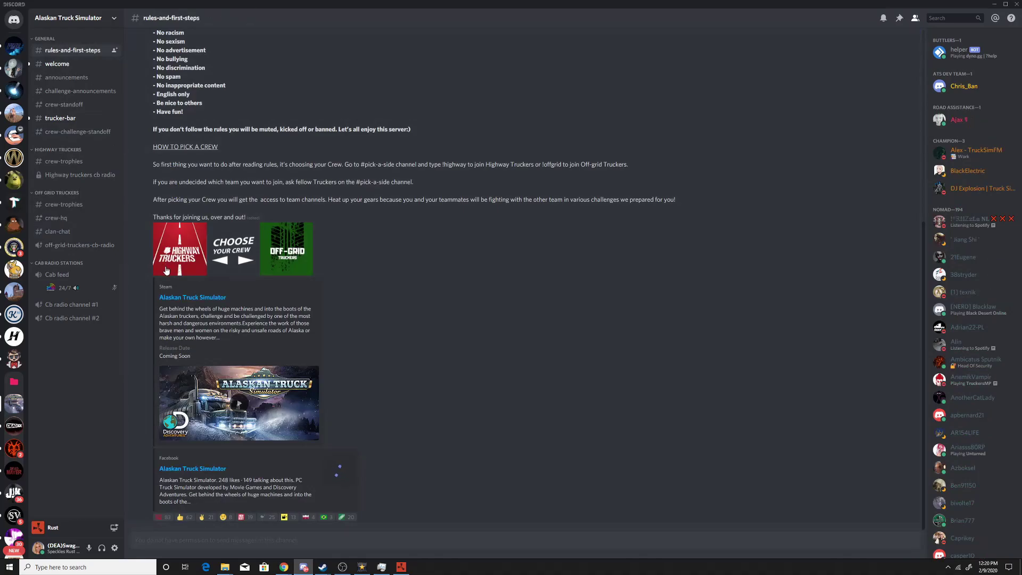
{"action": "scroll", "coordinate": [236, 266], "scroll_direction": "up", "scroll_amount": 3}
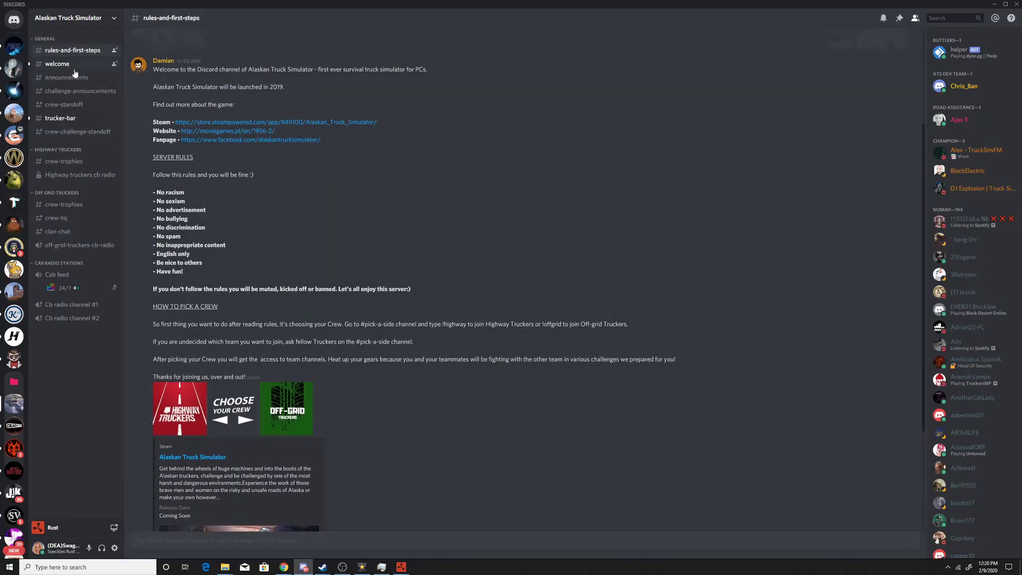
{"action": "left_click", "coordinate": [87, 29]}
{"action": "left_click", "coordinate": [72, 31]}
{"action": "left_click", "coordinate": [57, 63]}
{"action": "scroll", "coordinate": [302, 270], "scroll_direction": "up", "scroll_amount": 5}
{"action": "scroll", "coordinate": [329, 296], "scroll_direction": "up", "scroll_amount": 5}
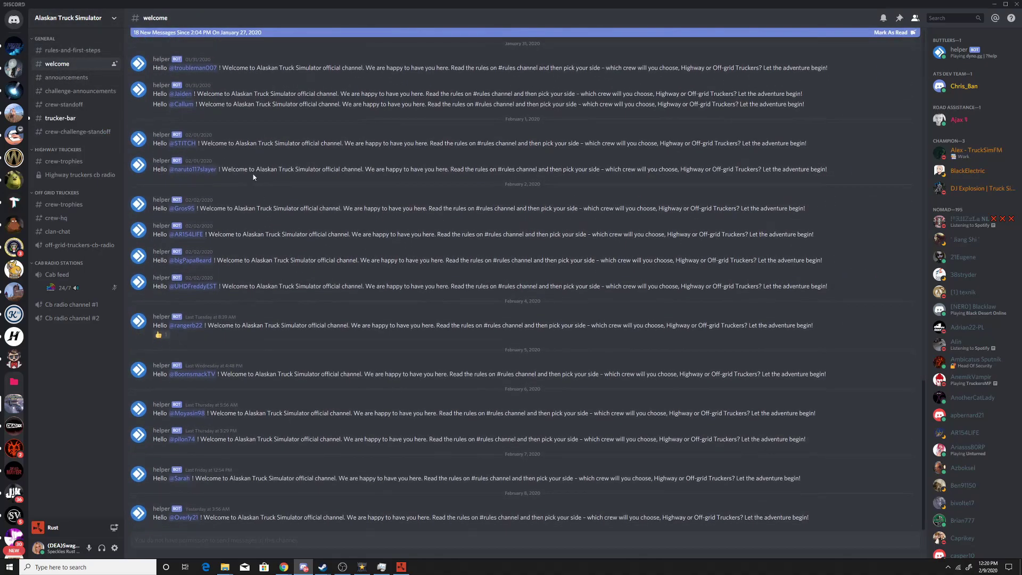
{"action": "scroll", "coordinate": [269, 376], "scroll_direction": "up", "scroll_amount": 3}
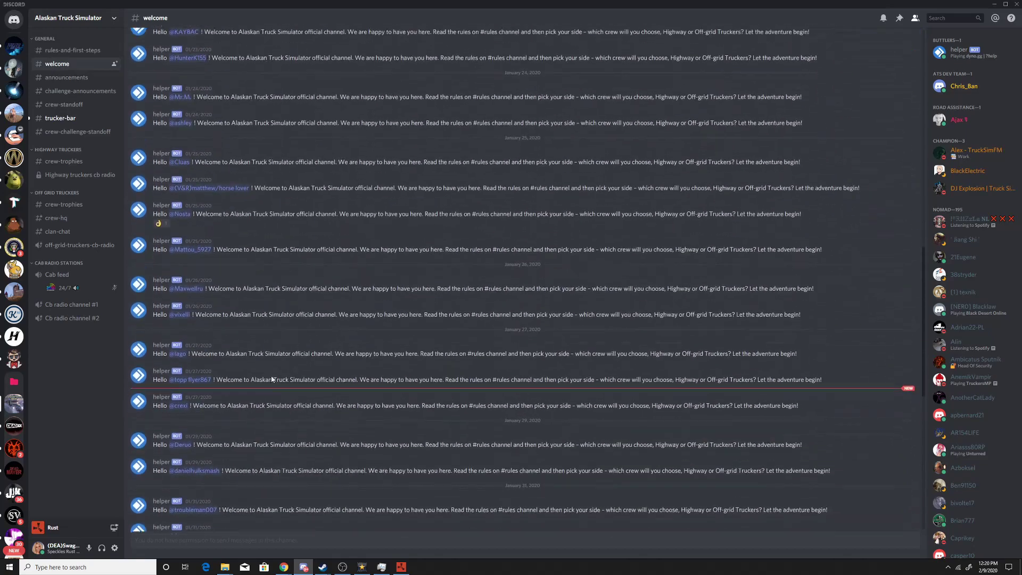
{"action": "scroll", "coordinate": [270, 376], "scroll_direction": "down", "scroll_amount": 5}
Browse announcements, challenge-announcements and trucker-bar, then shrink Discord to a small window over YouTube.
{"action": "left_click", "coordinate": [66, 76]}
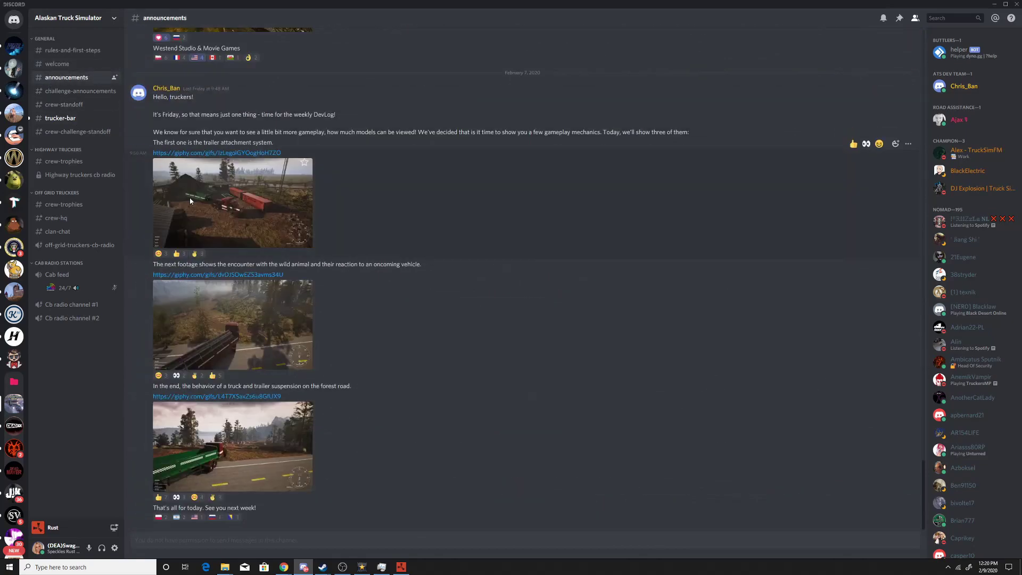
{"action": "scroll", "coordinate": [186, 212], "scroll_direction": "down", "scroll_amount": 5}
{"action": "scroll", "coordinate": [186, 212], "scroll_direction": "down", "scroll_amount": 5}
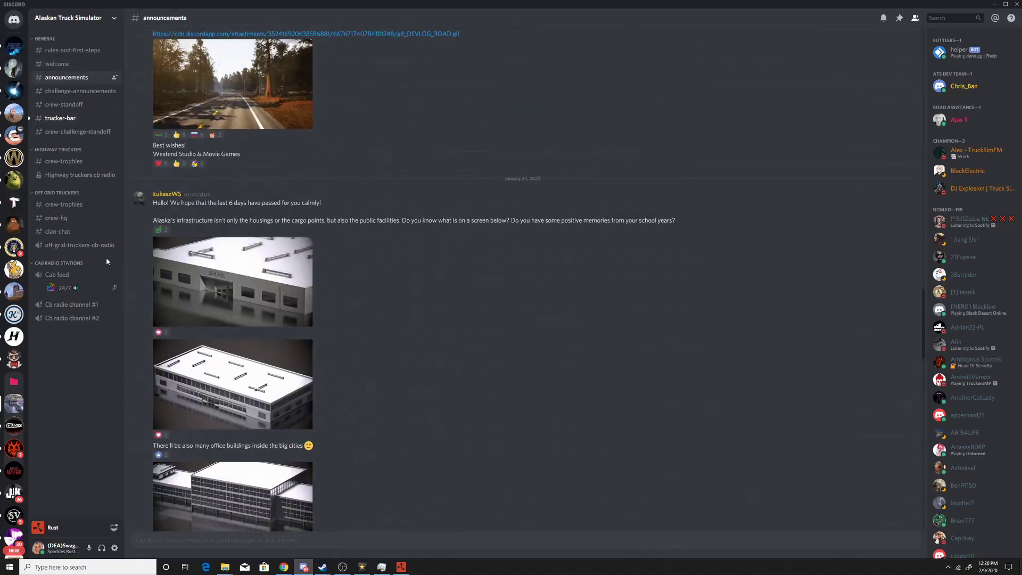
{"action": "scroll", "coordinate": [312, 257], "scroll_direction": "down", "scroll_amount": 5}
{"action": "scroll", "coordinate": [312, 258], "scroll_direction": "down", "scroll_amount": 5}
{"action": "scroll", "coordinate": [312, 257], "scroll_direction": "down", "scroll_amount": 5}
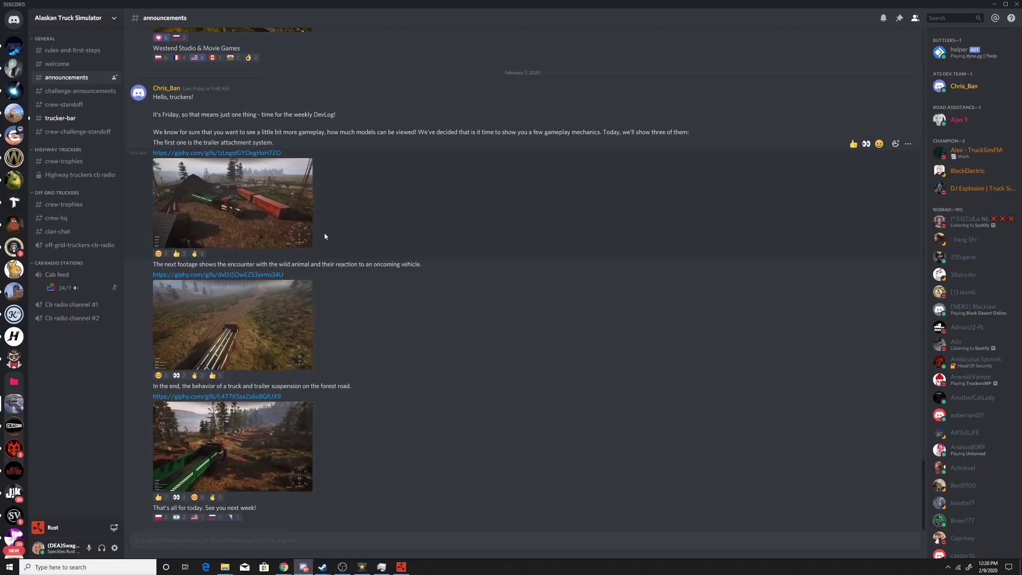
{"action": "left_click", "coordinate": [69, 90]}
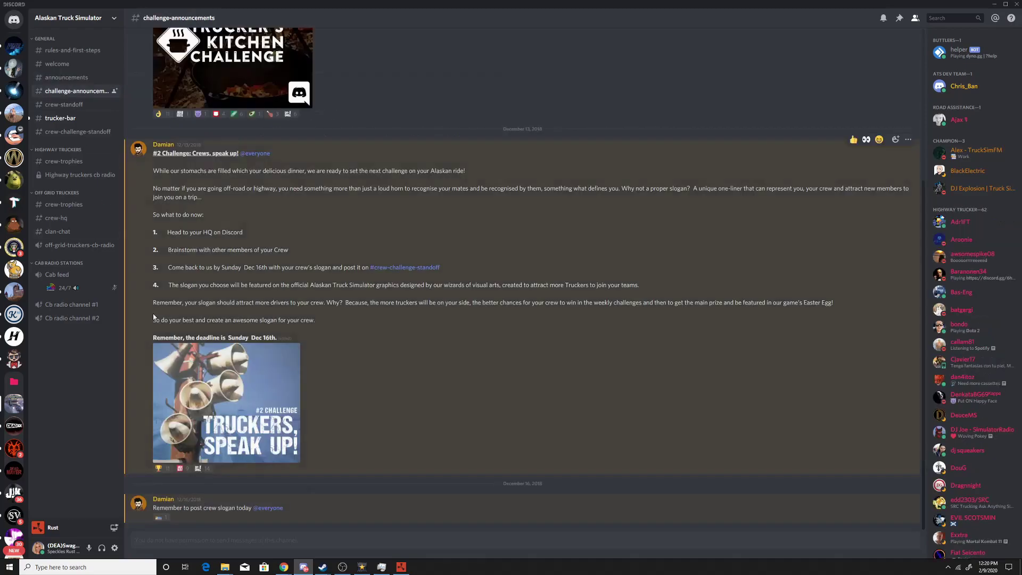
{"action": "left_click", "coordinate": [60, 118]}
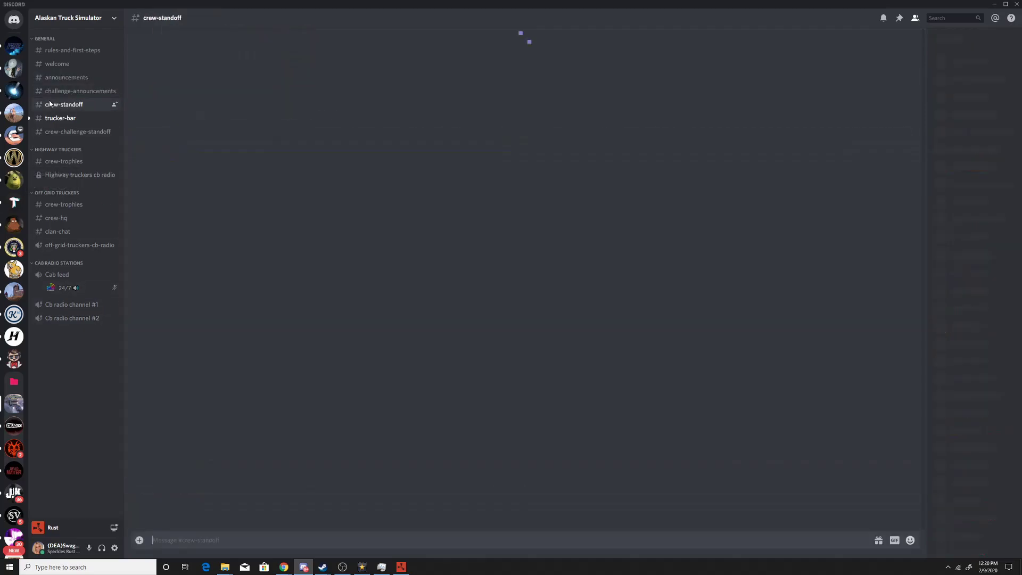
{"action": "scroll", "coordinate": [202, 318], "scroll_direction": "down", "scroll_amount": 5}
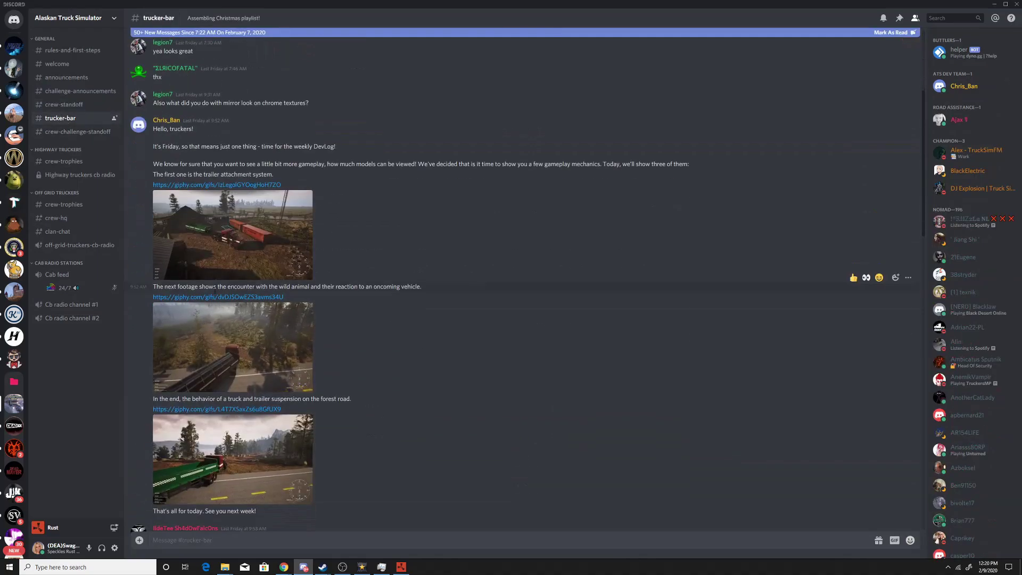
{"action": "scroll", "coordinate": [219, 289], "scroll_direction": "down", "scroll_amount": 3}
{"action": "left_click", "coordinate": [213, 285]}
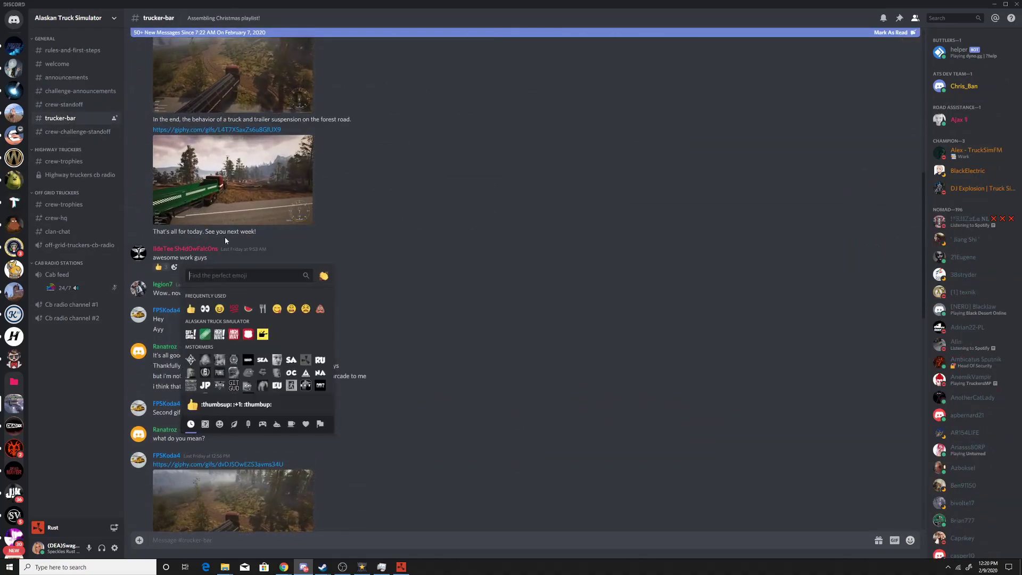
{"action": "key", "text": "Escape"}
{"action": "scroll", "coordinate": [358, 332], "scroll_direction": "down", "scroll_amount": 5}
{"action": "scroll", "coordinate": [412, 309], "scroll_direction": "down", "scroll_amount": 5}
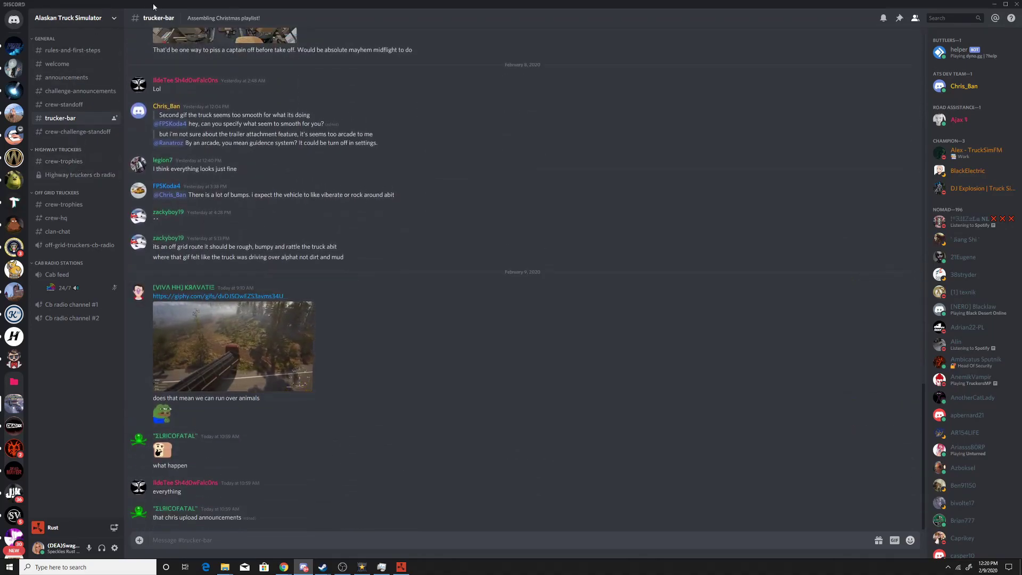
{"action": "left_click_drag", "start_coordinate": [235, 4], "coordinate": [395, 102]}
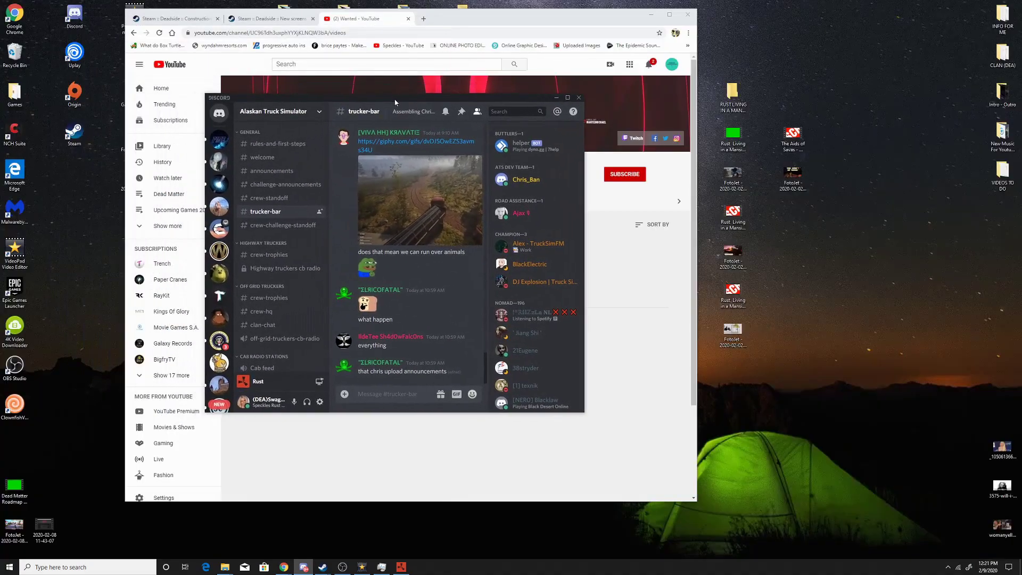